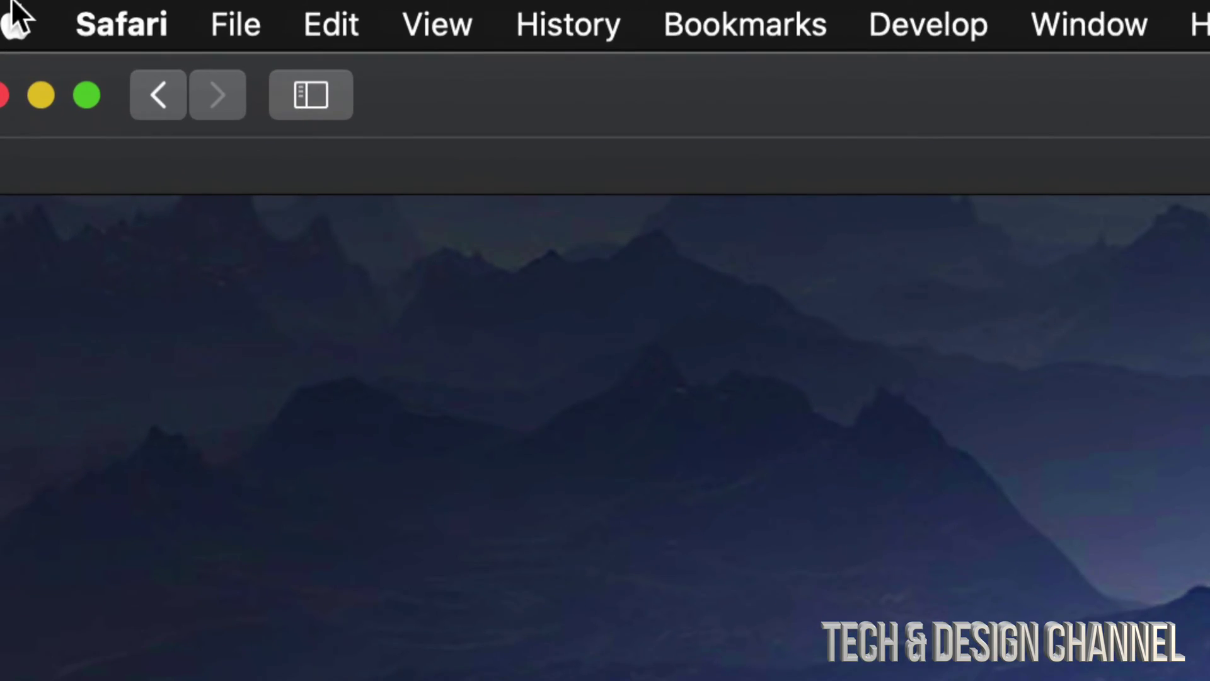
- Open About This Mac on its Storage tab, showing 1.44 TB free of 3.12 TB
click(15, 20)
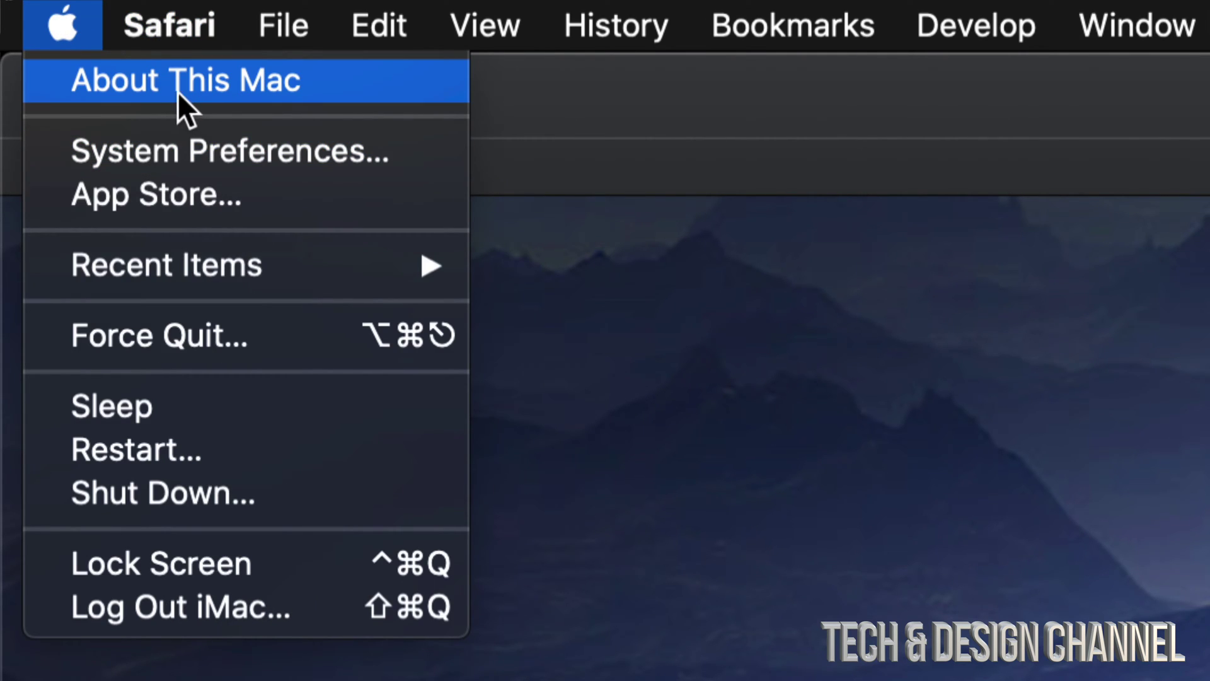
click(274, 82)
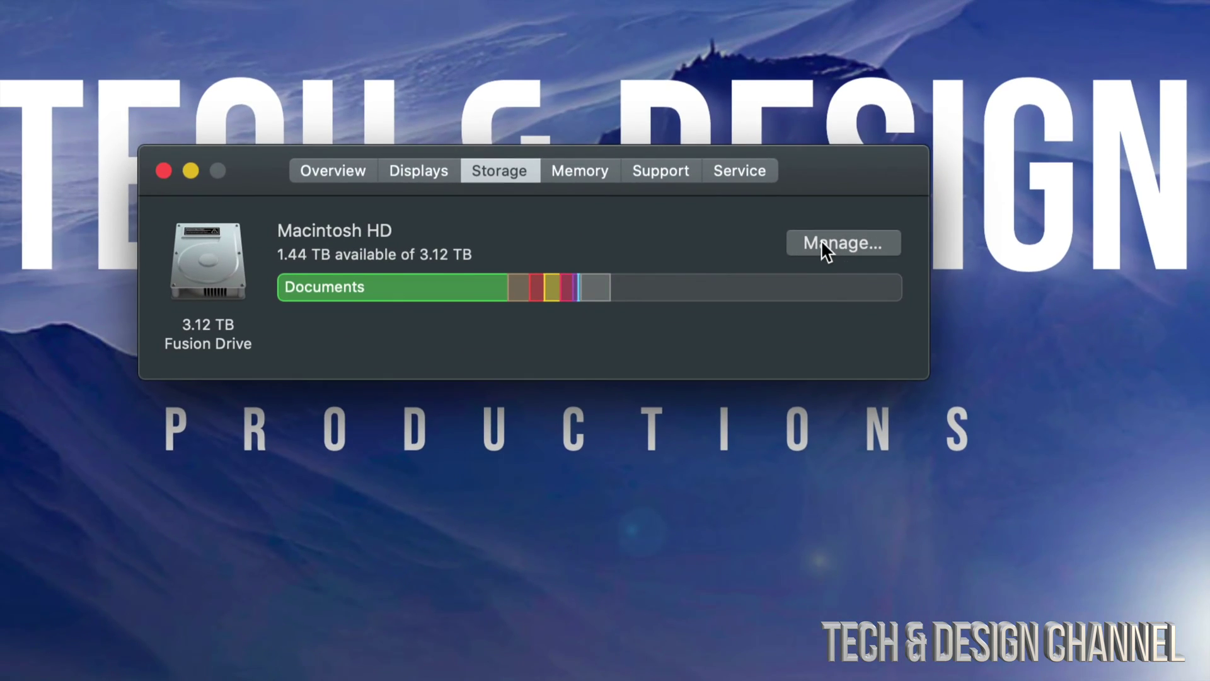
- Open Storage Management for Macintosh HD and move its window higher on screen
click(833, 248)
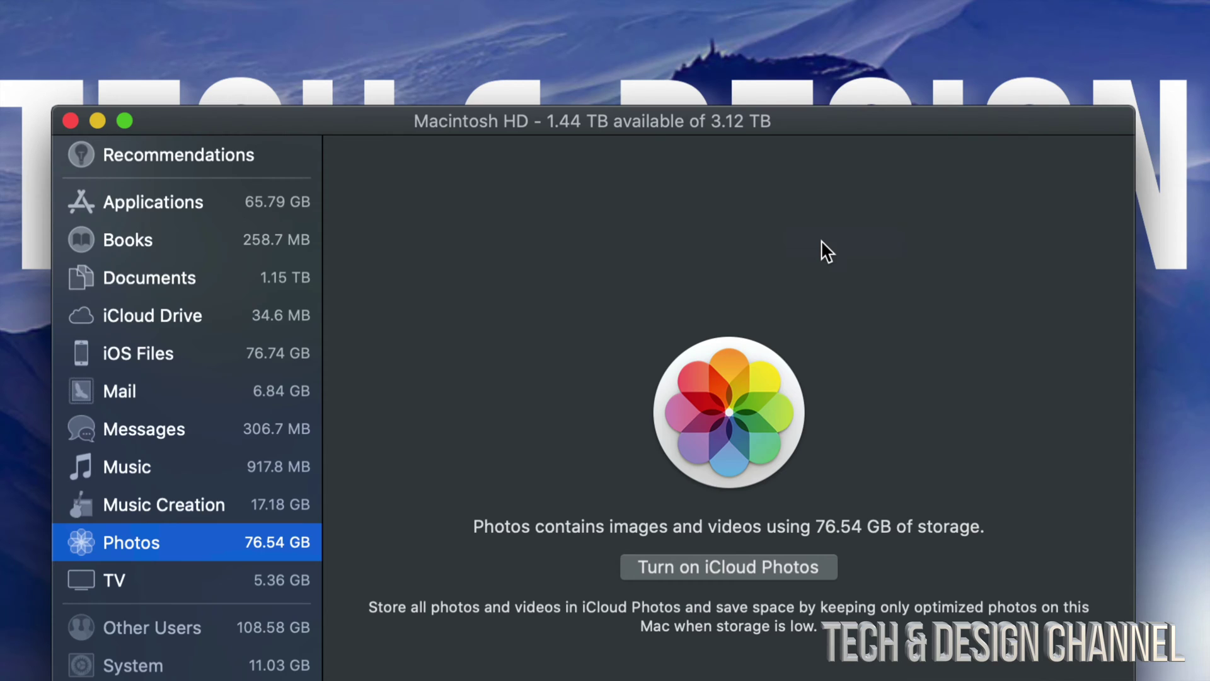
drag(424, 119, 425, 36)
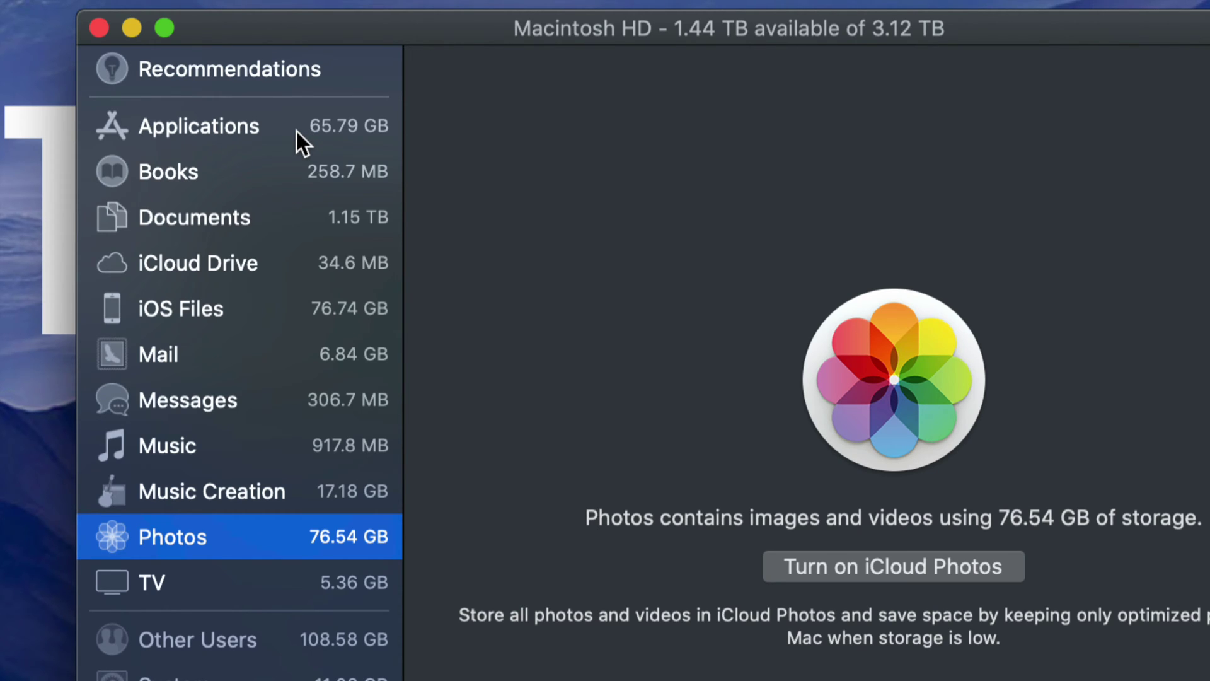
- Delete the 4.77 GB Xcode app from Applications, authorizing with the admin password
click(296, 131)
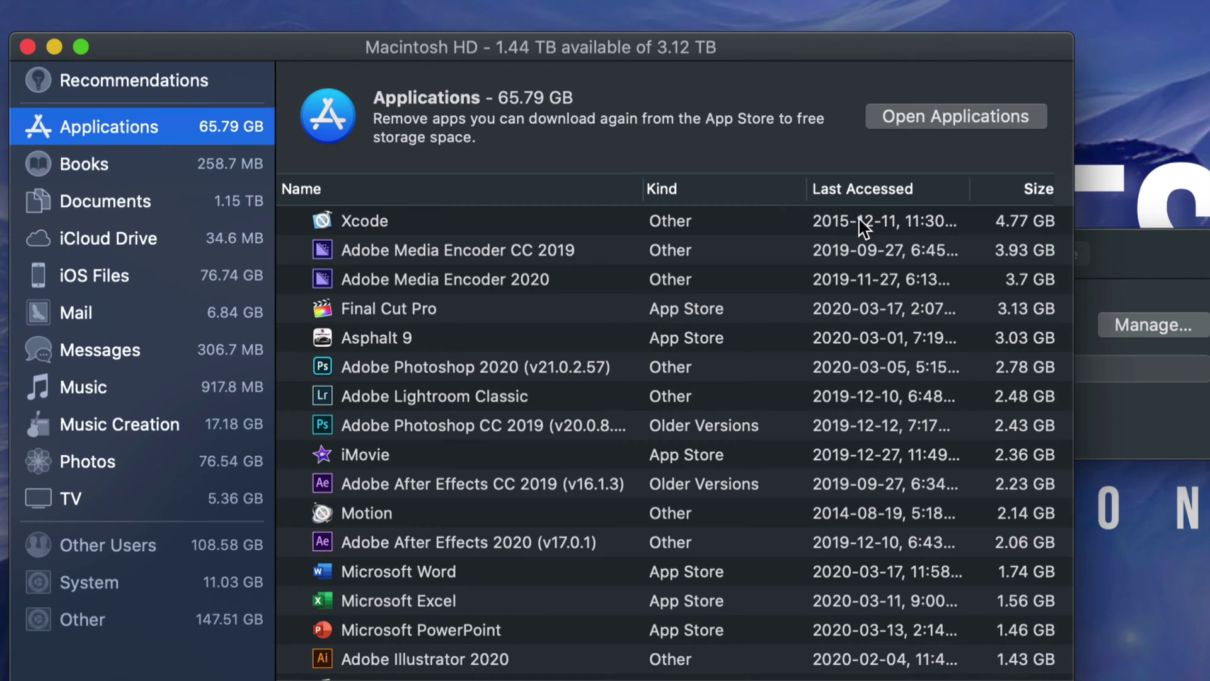
click(856, 219)
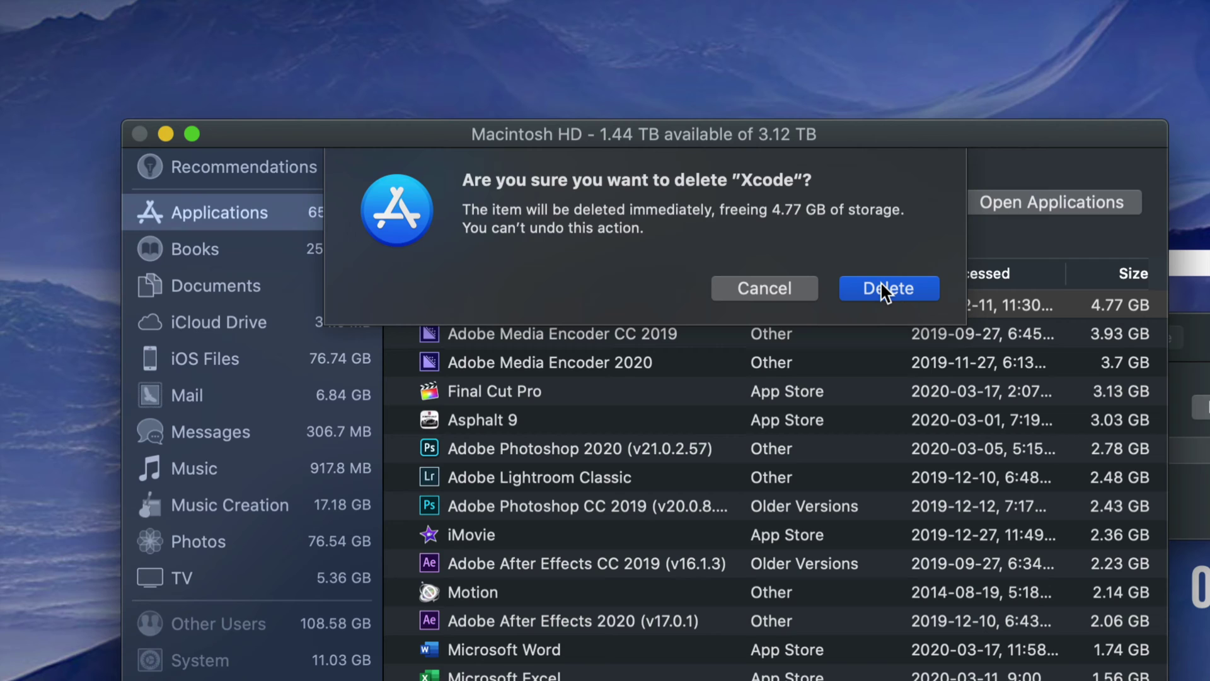
click(887, 288)
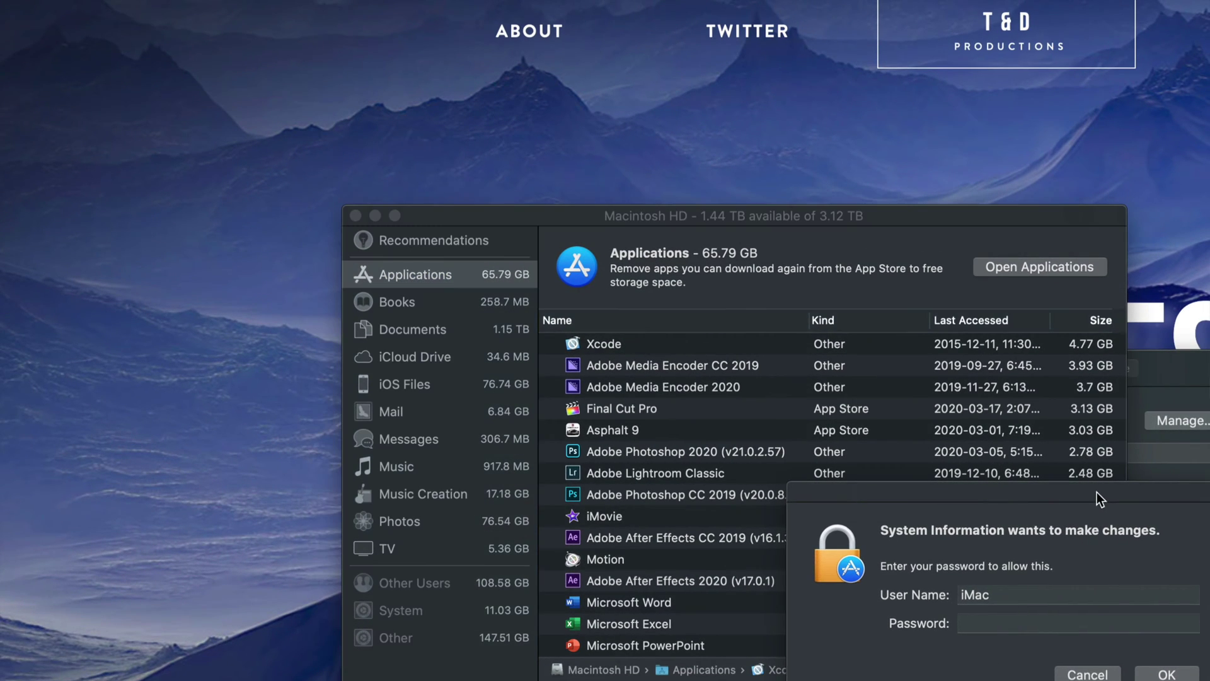
drag(1102, 492, 807, 319)
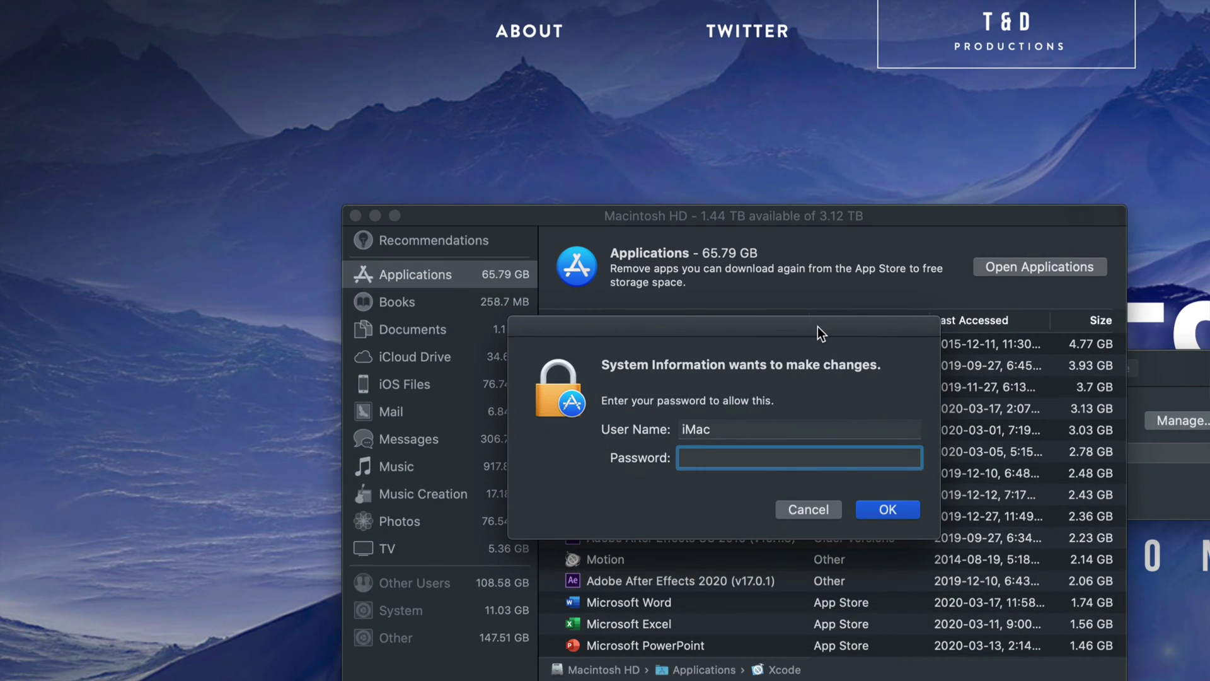
click(880, 506)
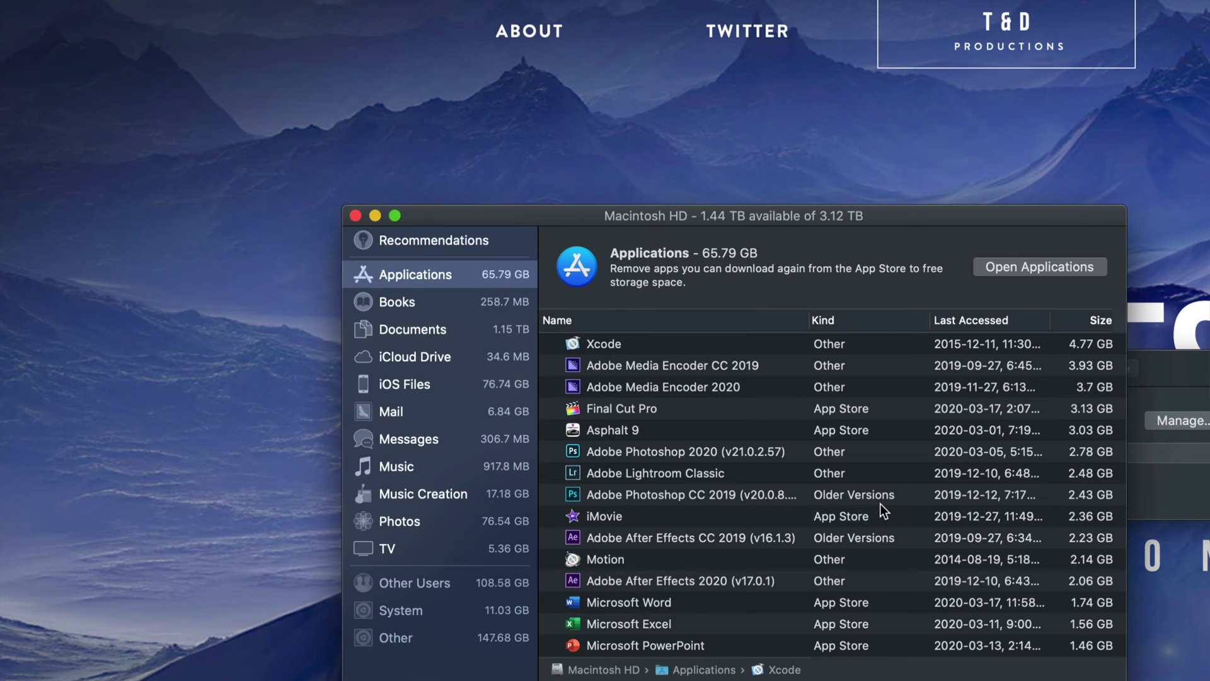
drag(876, 213, 773, 155)
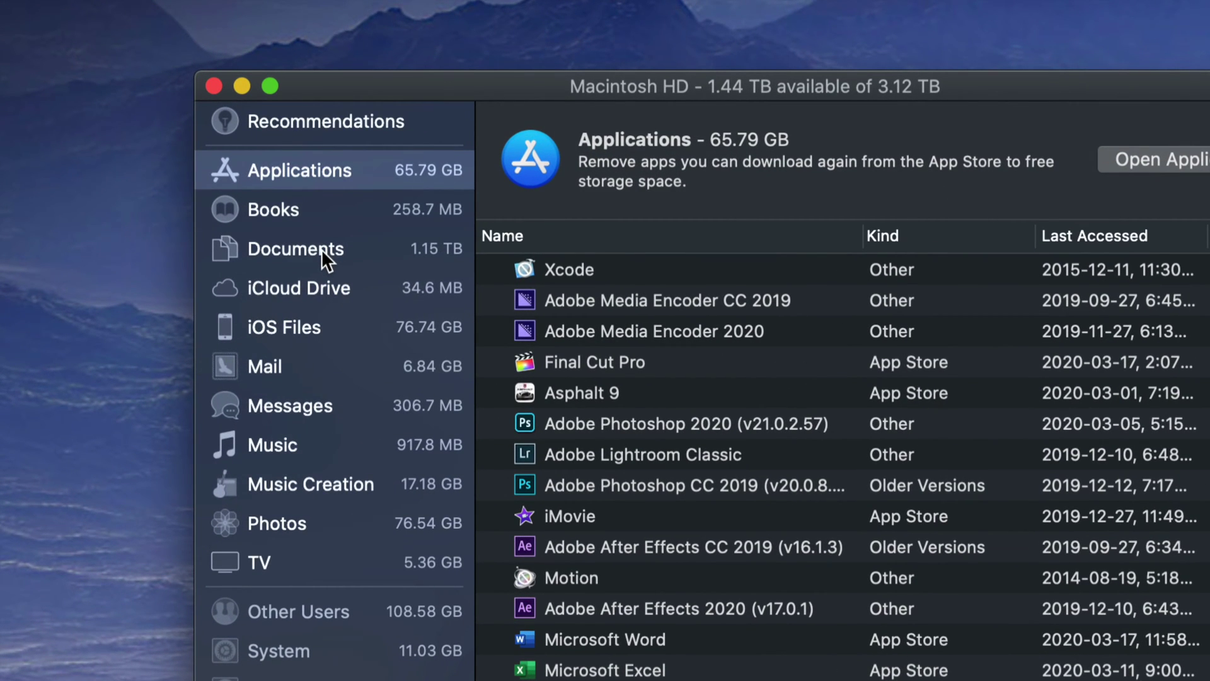
- List the largest Documents files and step from Adobe CC 2014 Master Collection.dmg to Segment_0001.mp4
click(321, 249)
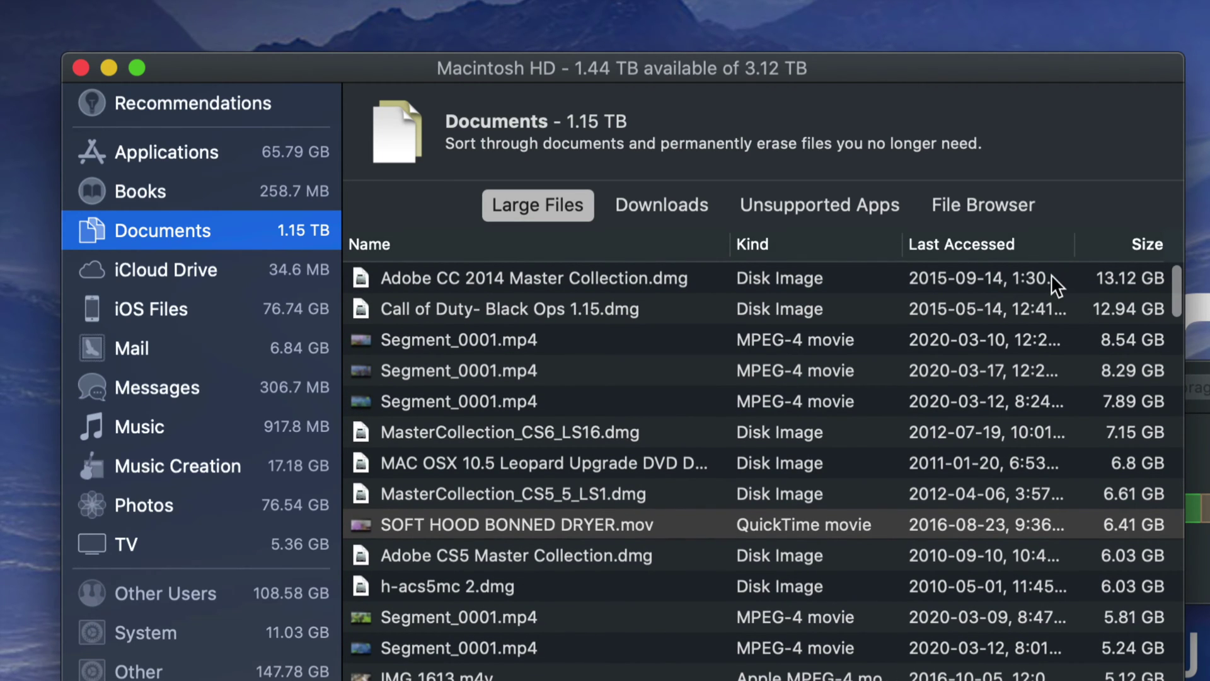
click(1043, 275)
key(Down)
key(Down)
key(Down)
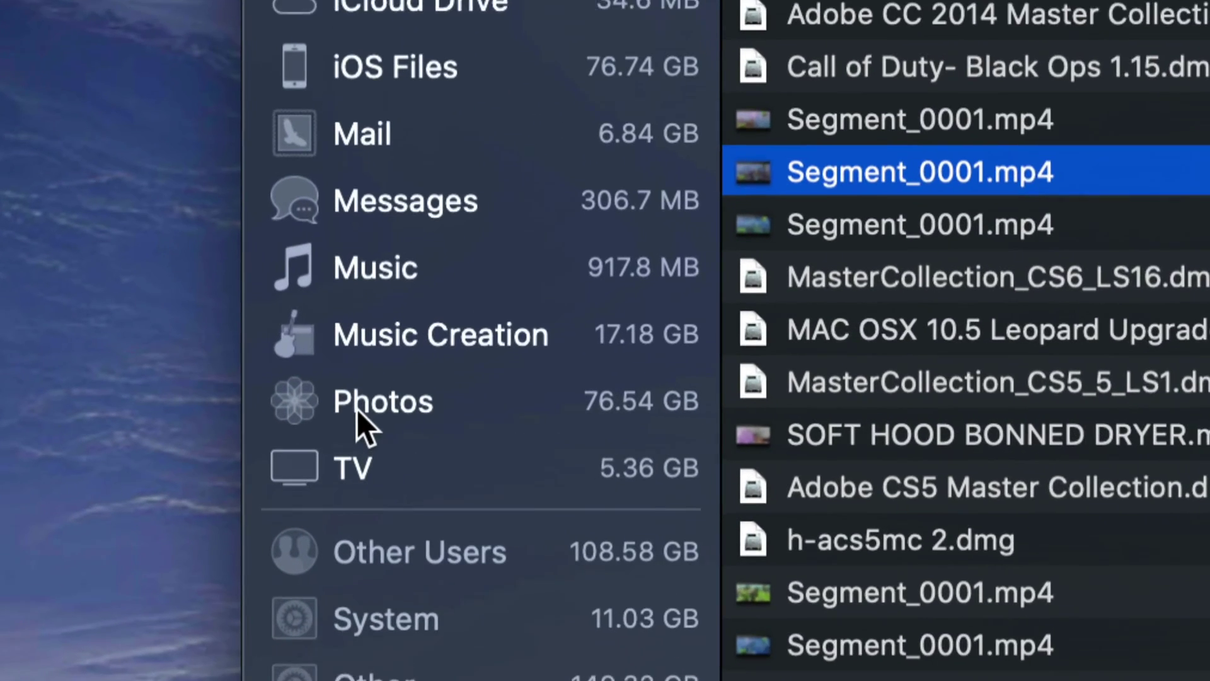
- View the Photos category, which holds 76.54 GB of images and videos
click(421, 410)
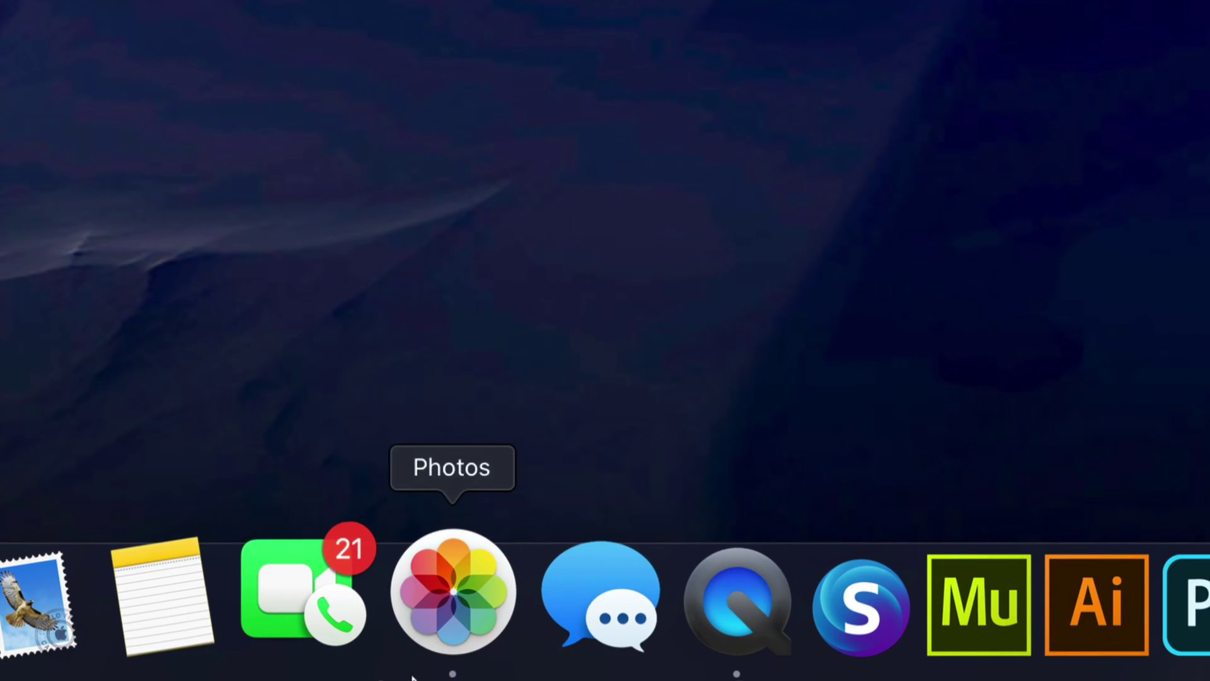
- Launch Photos, permanently delete everything in Recently Deleted, and return to the main library
click(439, 658)
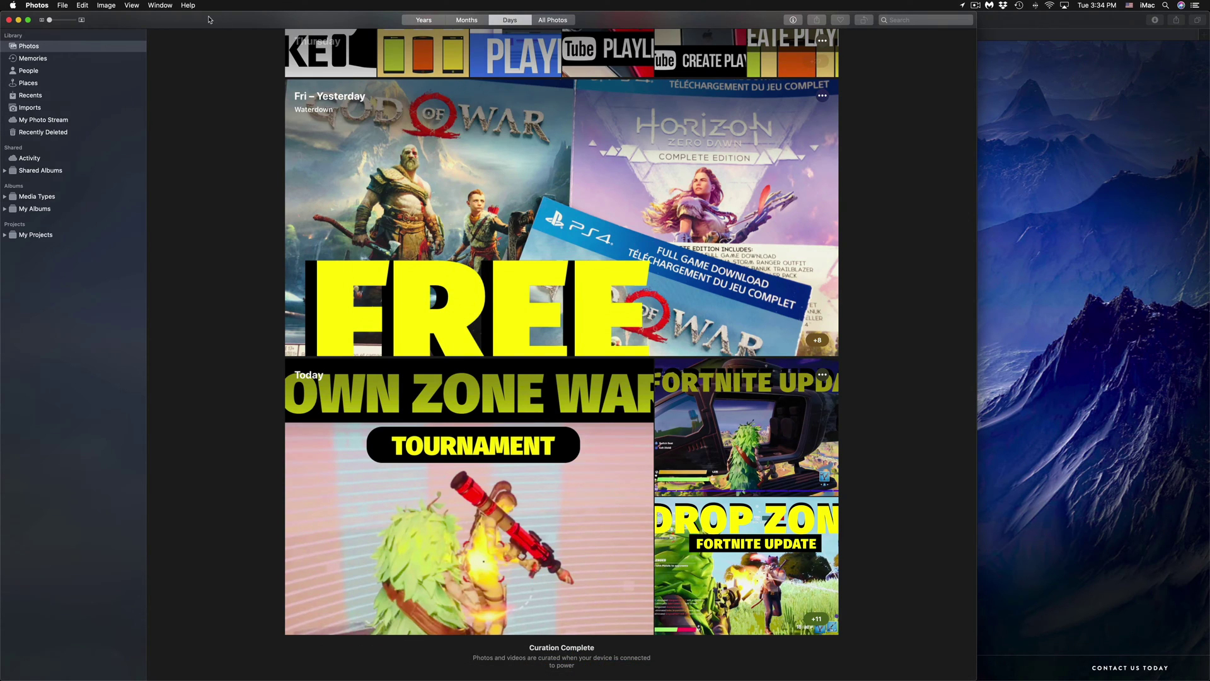
drag(212, 19, 259, 18)
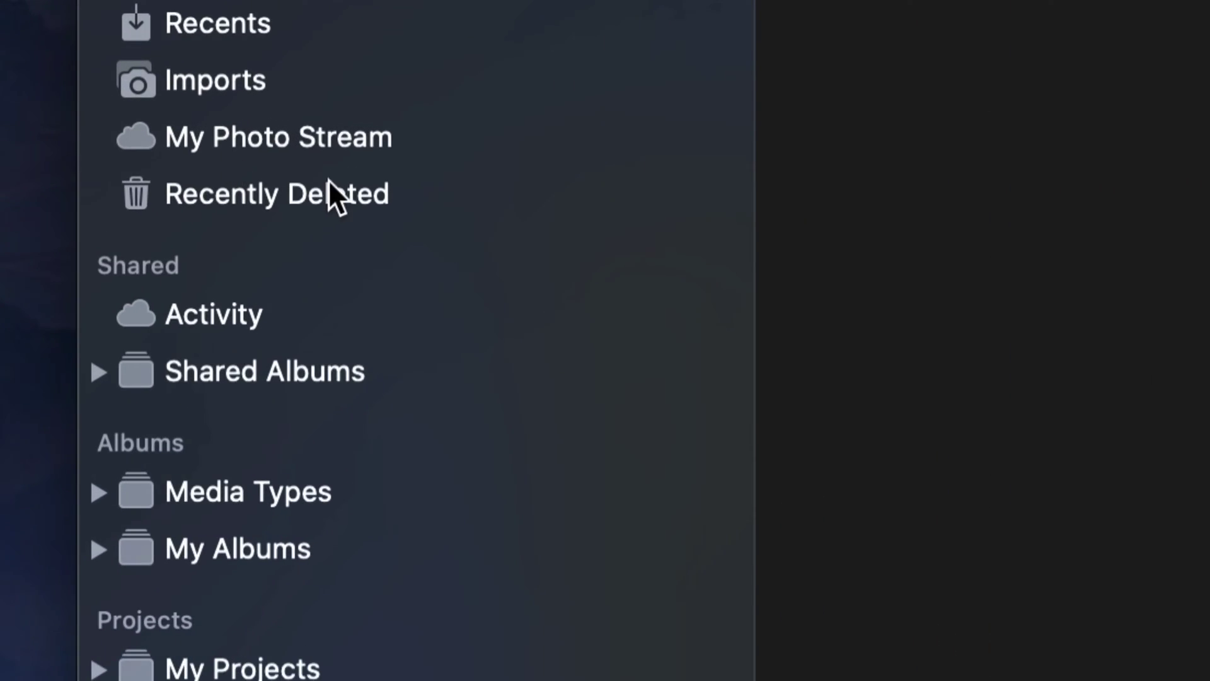
click(330, 191)
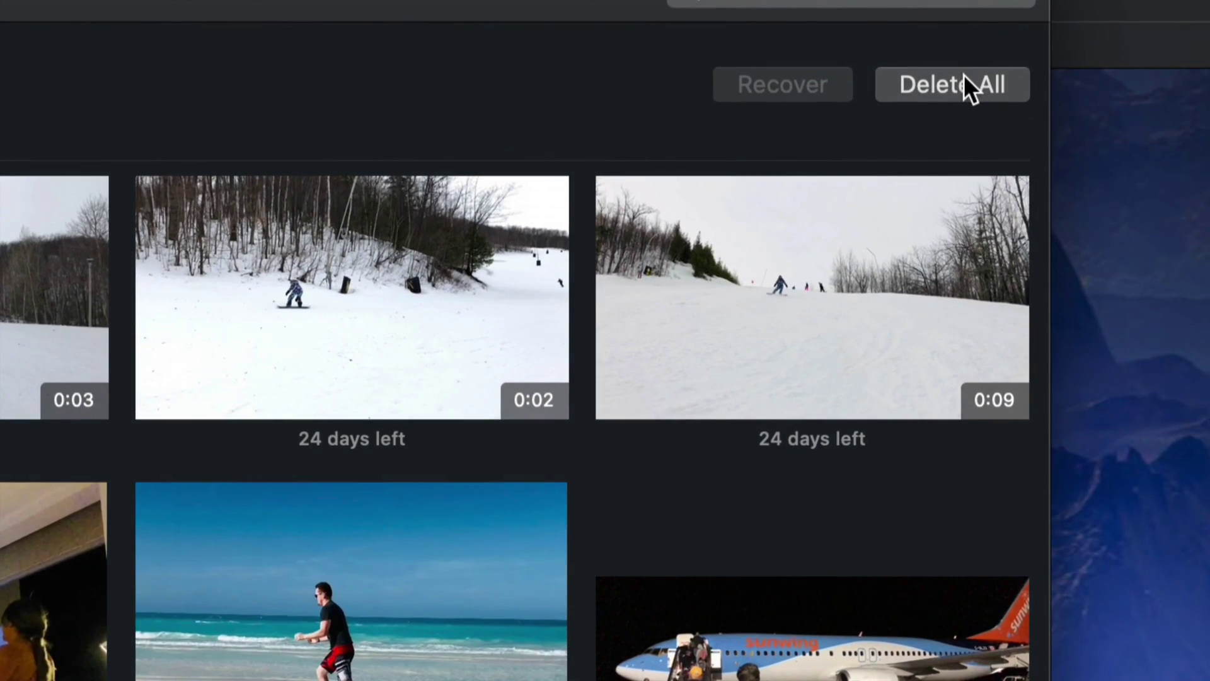
click(1010, 44)
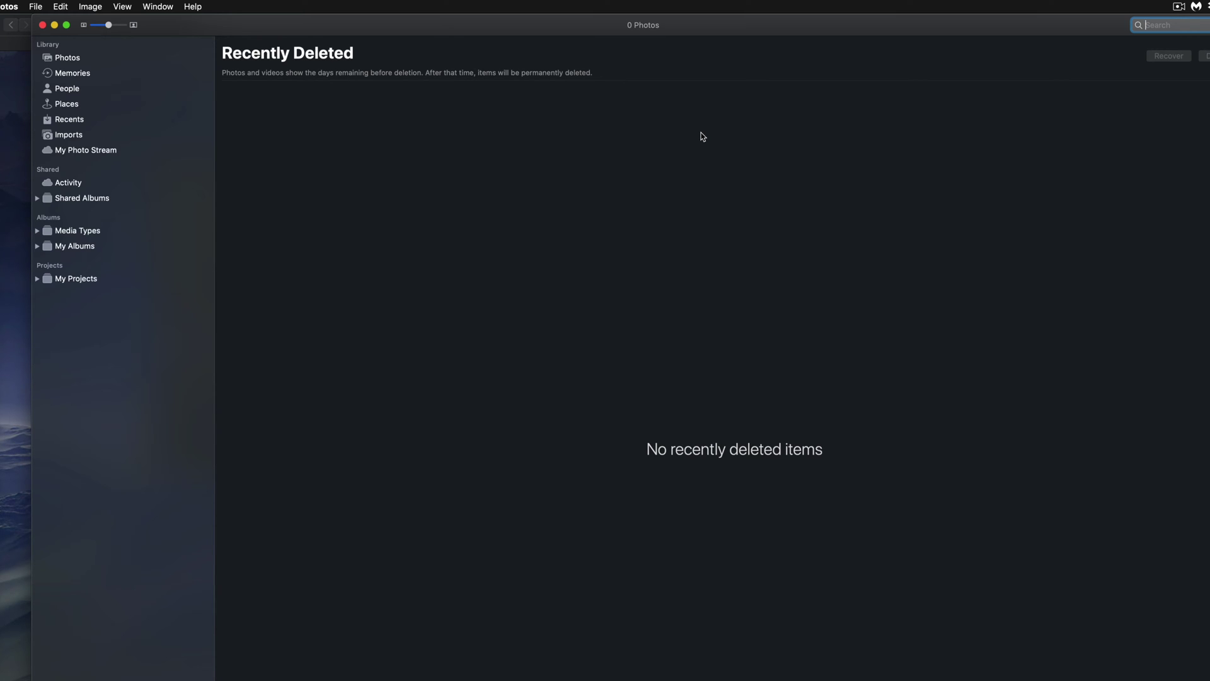
click(67, 59)
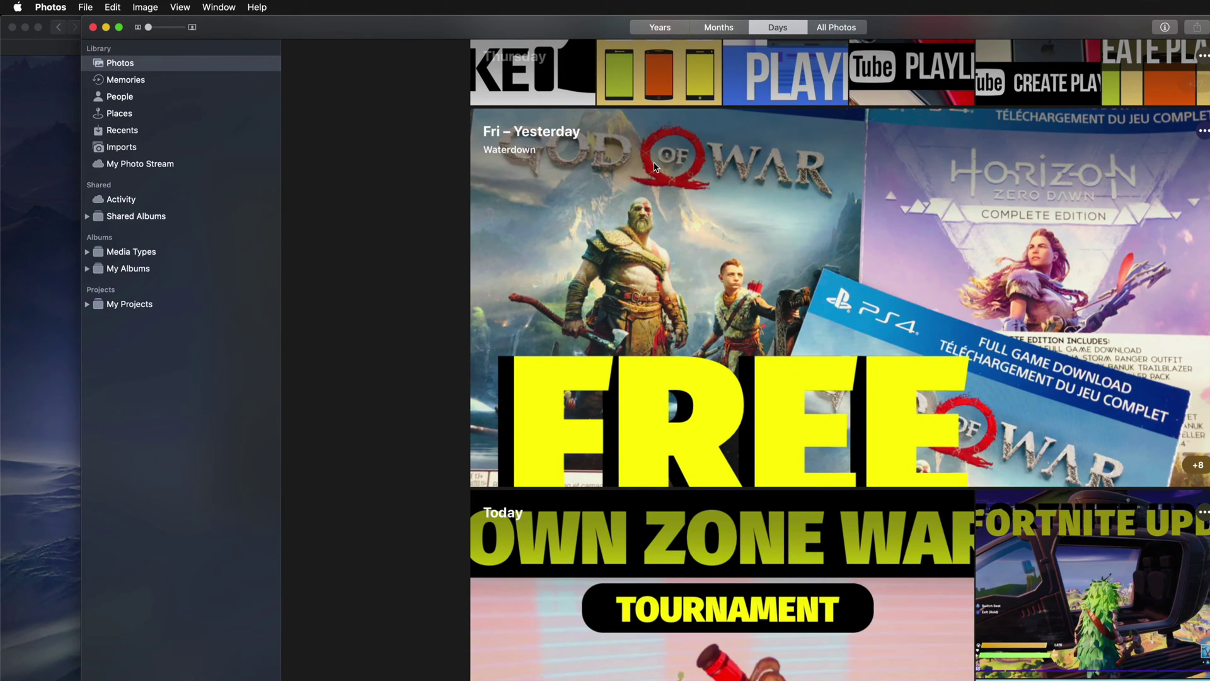
- Select all 3,280 library items and bring up File > Export, then dismiss it without exporting
click(654, 167)
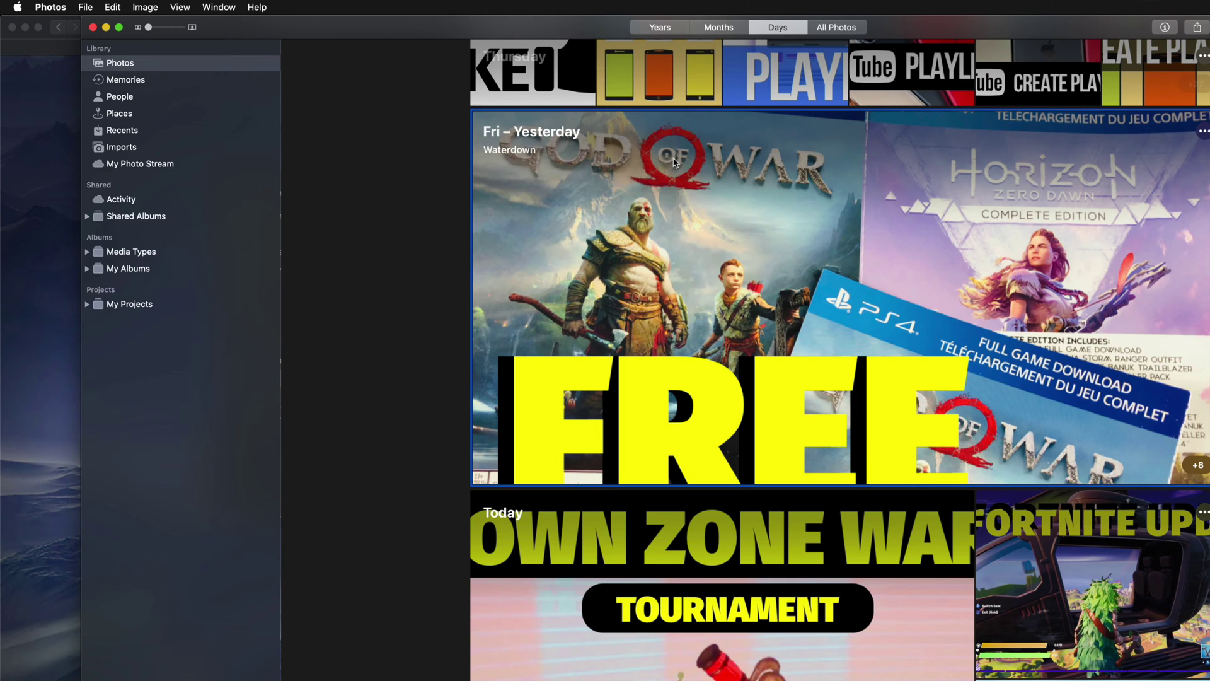
key(super+a)
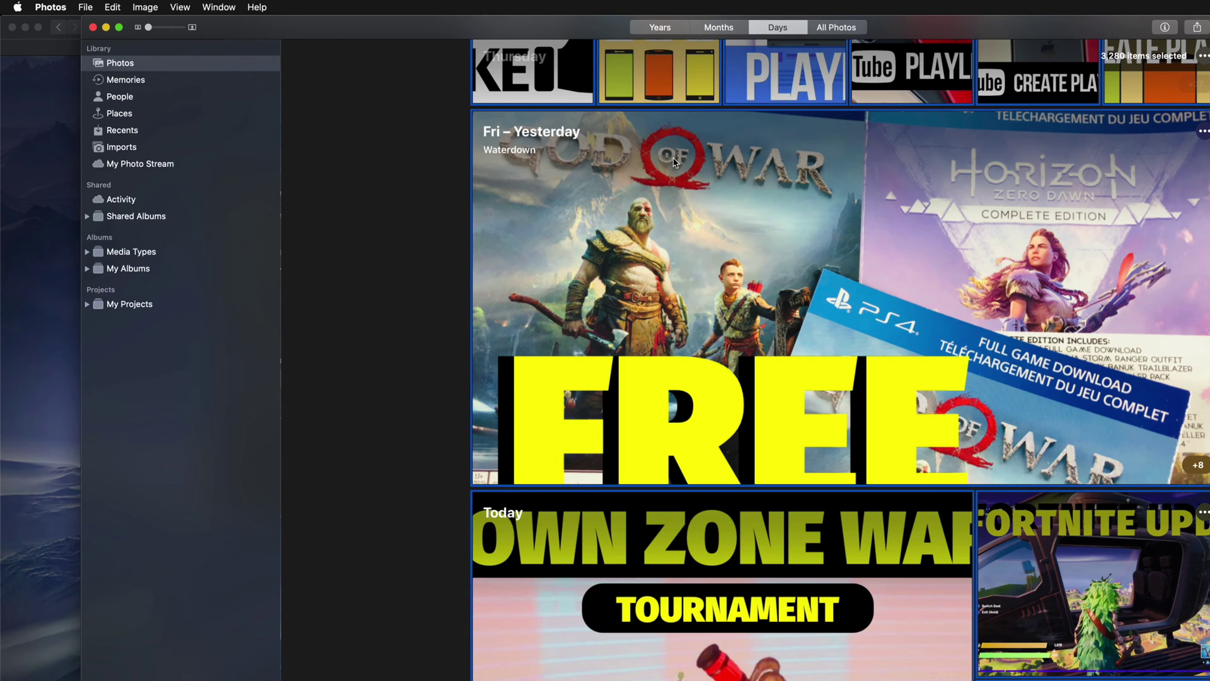
click(80, 5)
mouse_move(214, 93)
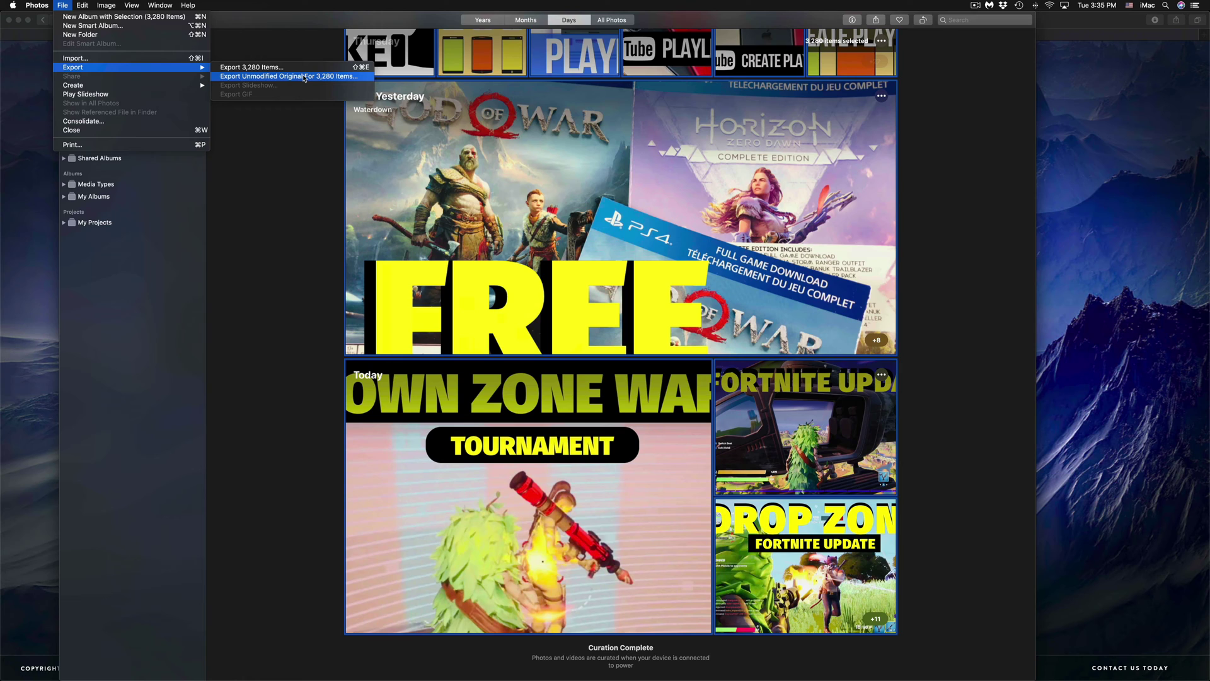
click(268, 221)
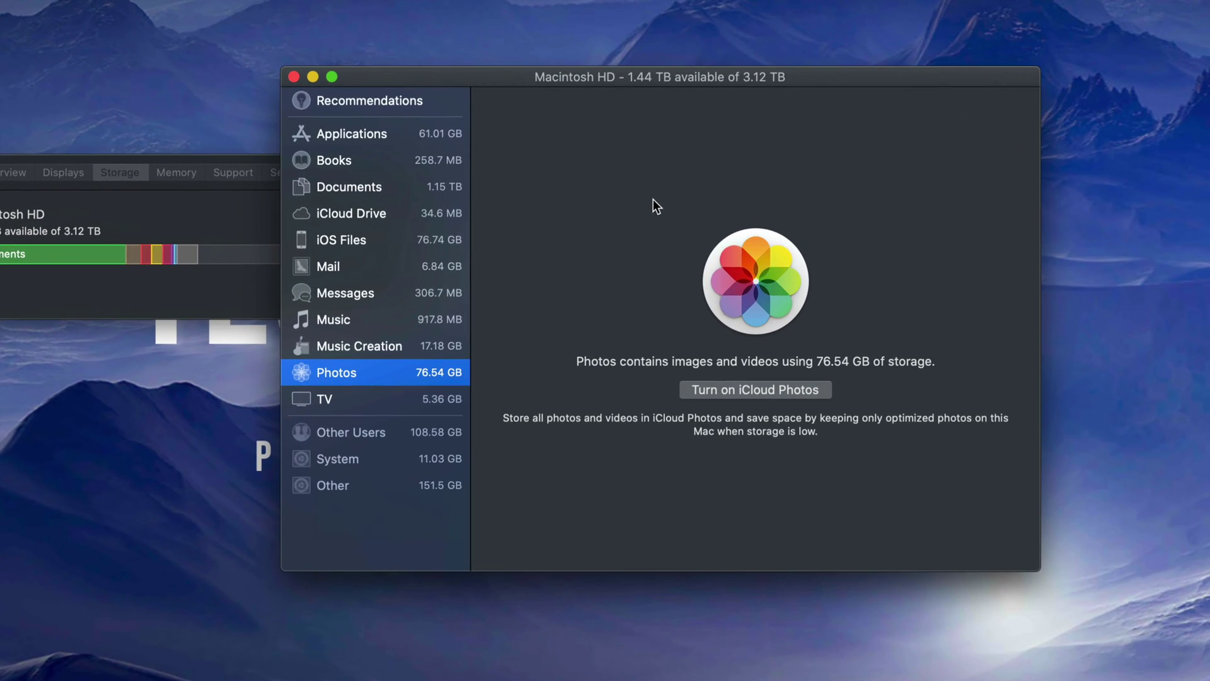
drag(681, 93, 647, 99)
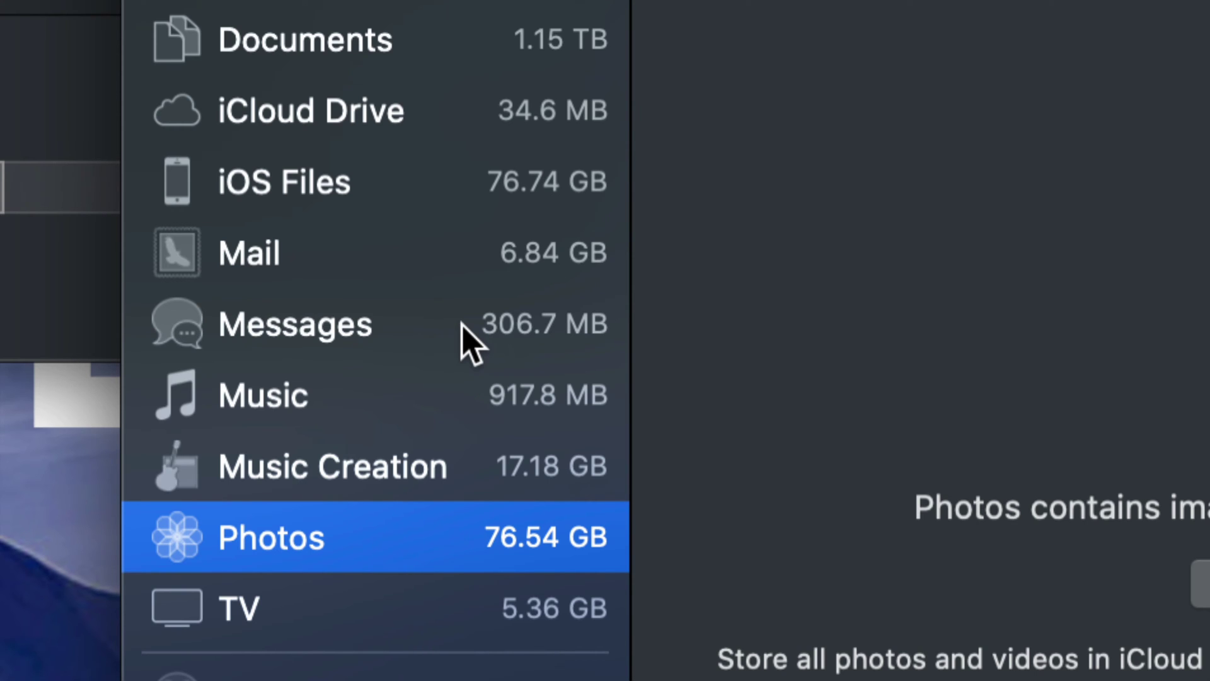
- List the 306.7 MB of Messages attachments and select kijiji.mp4, the largest at 17.1 MB
click(564, 330)
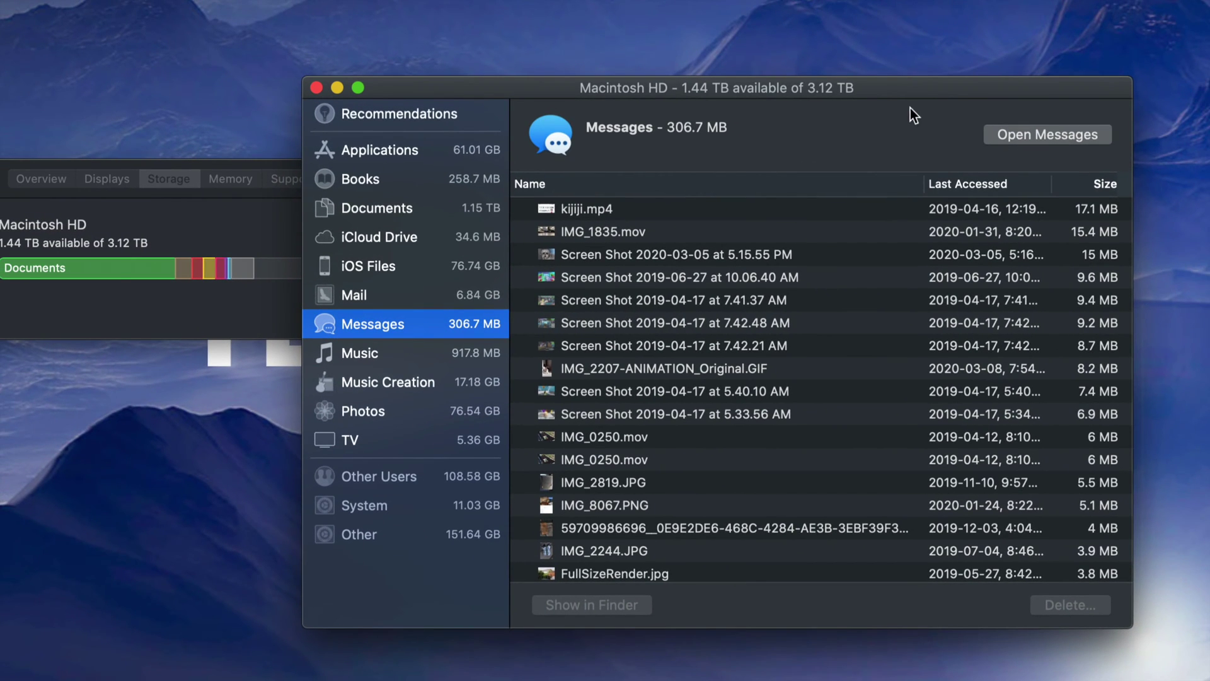
drag(922, 89, 792, 84)
scroll(775, 299, down, 1)
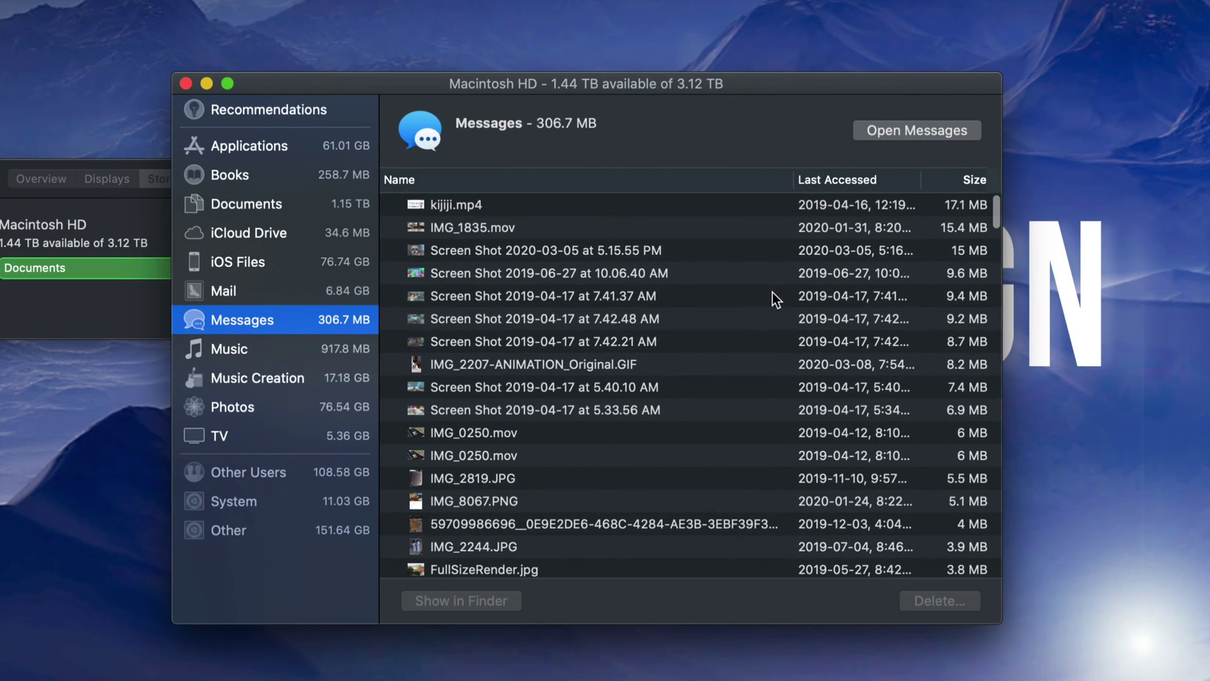
scroll(626, 411, down, 10)
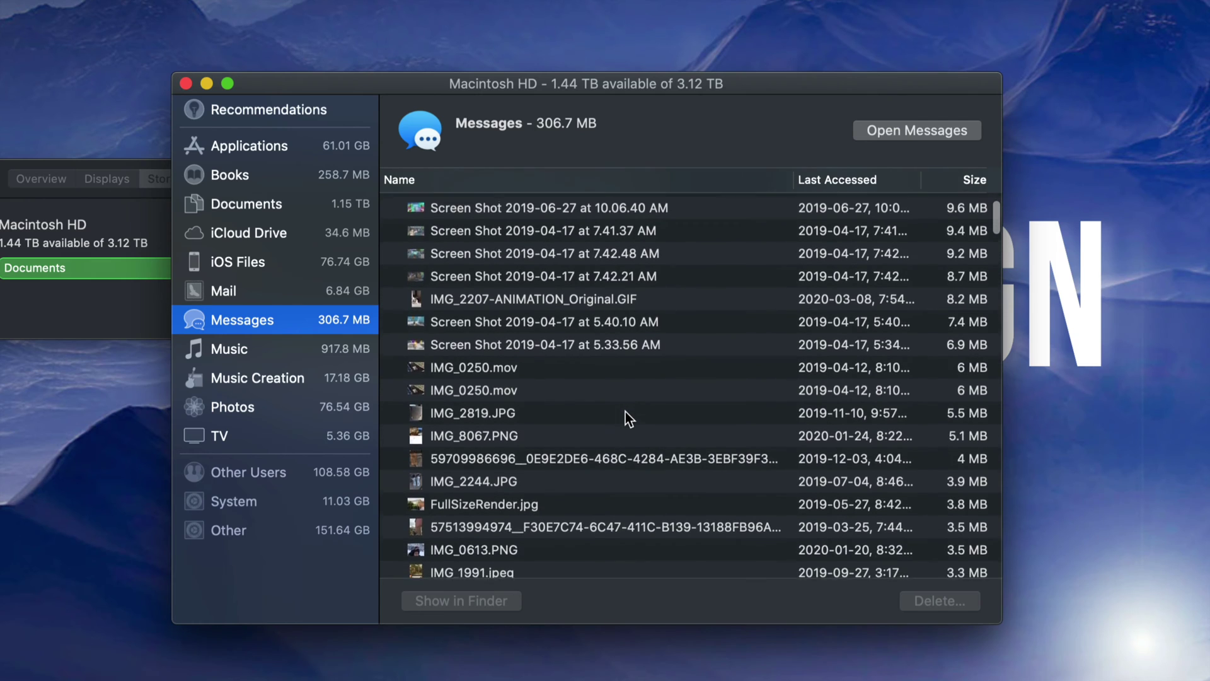
scroll(625, 411, up, 8)
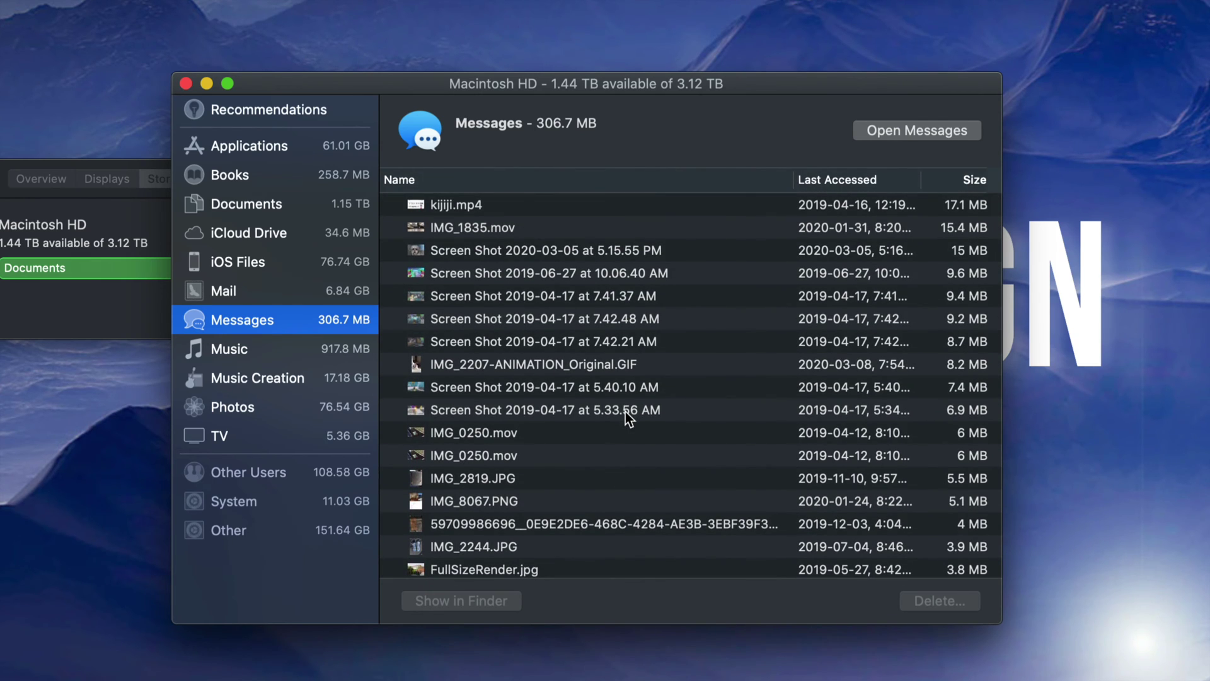
click(525, 210)
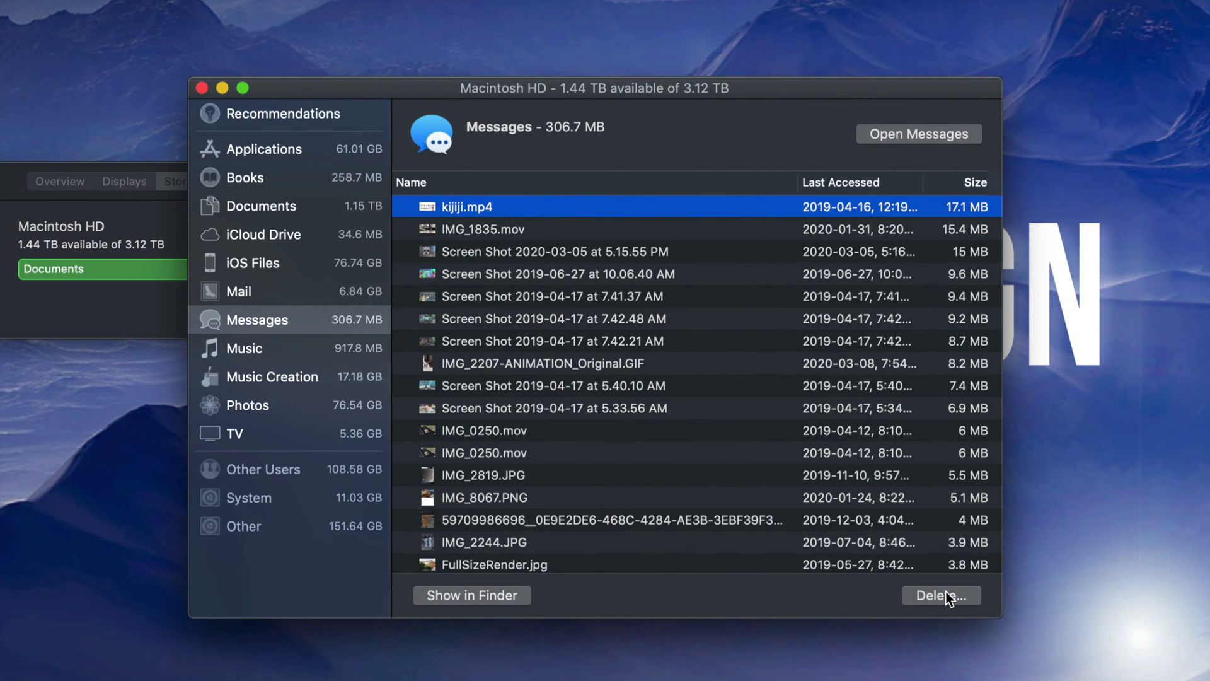
- Delete the kijiji.mp4 and IMG_1835.mov attachments, shrinking Messages to 274.2 MB
click(945, 594)
click(768, 208)
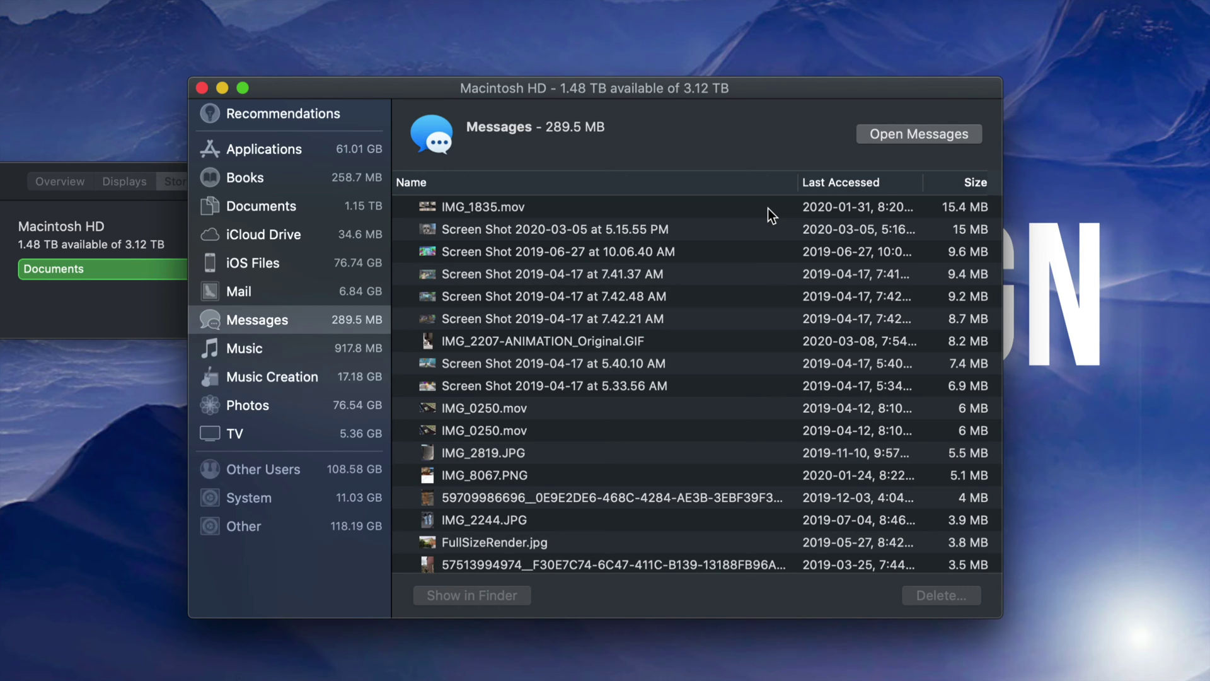
click(768, 215)
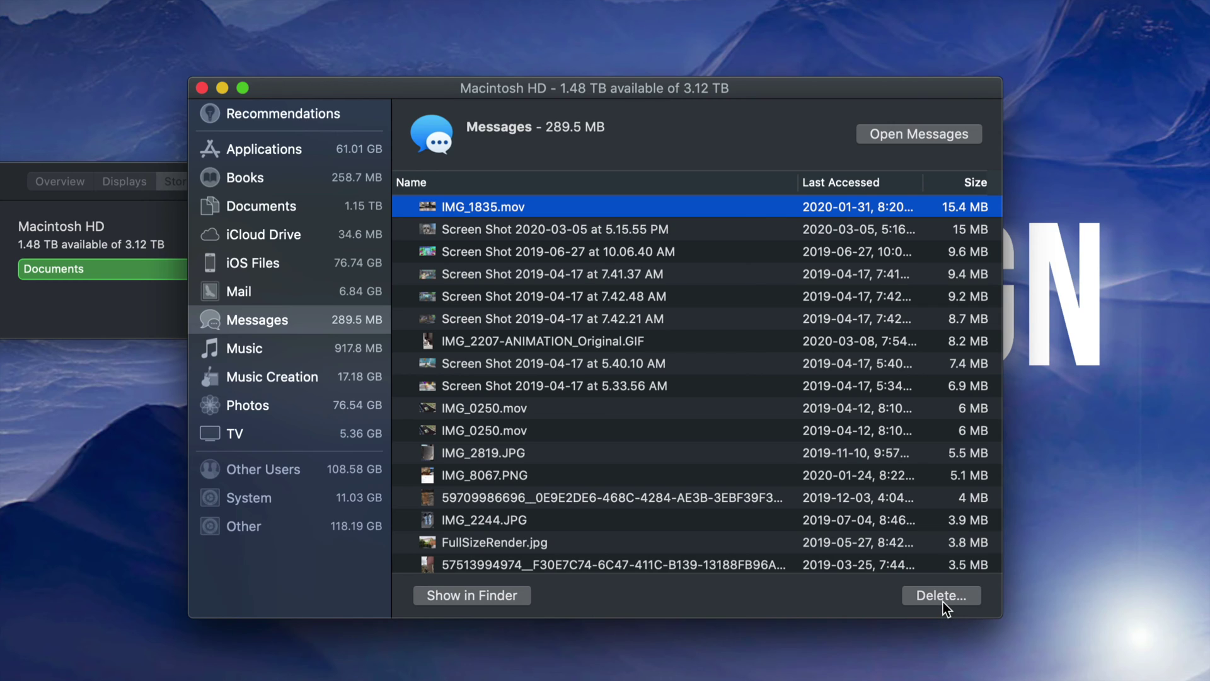
click(941, 596)
click(787, 208)
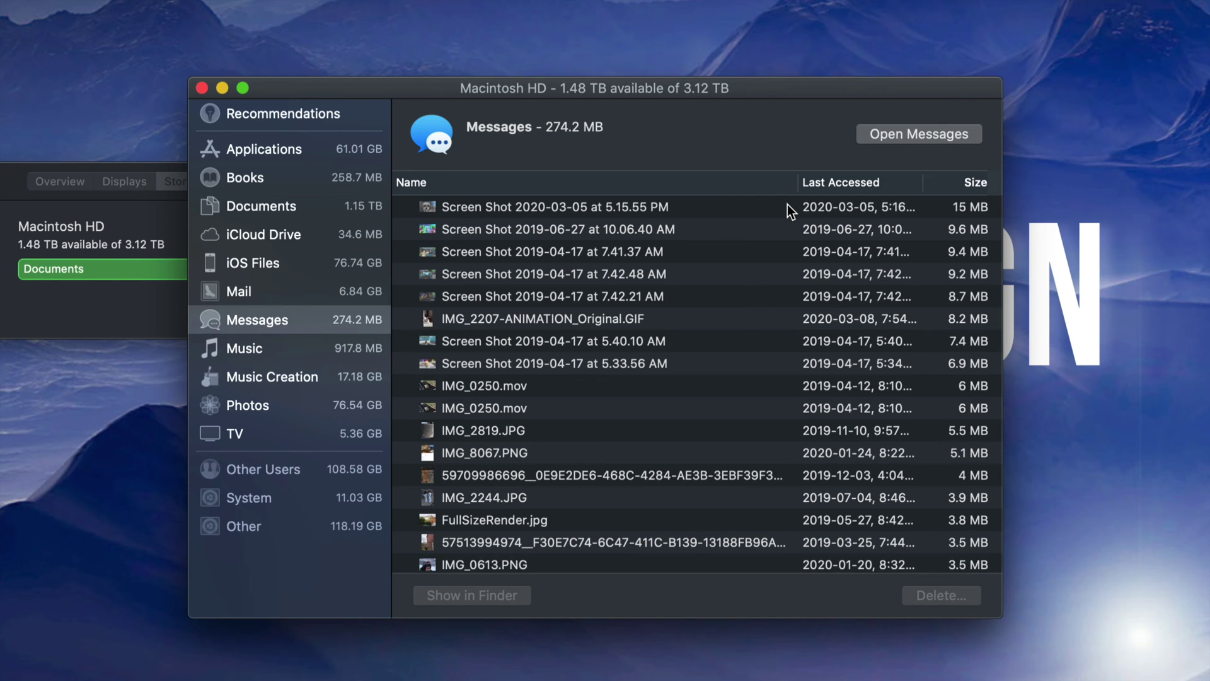
- Select the 15 MB screenshot attachment, then show the 61.01 GB Applications list
click(788, 206)
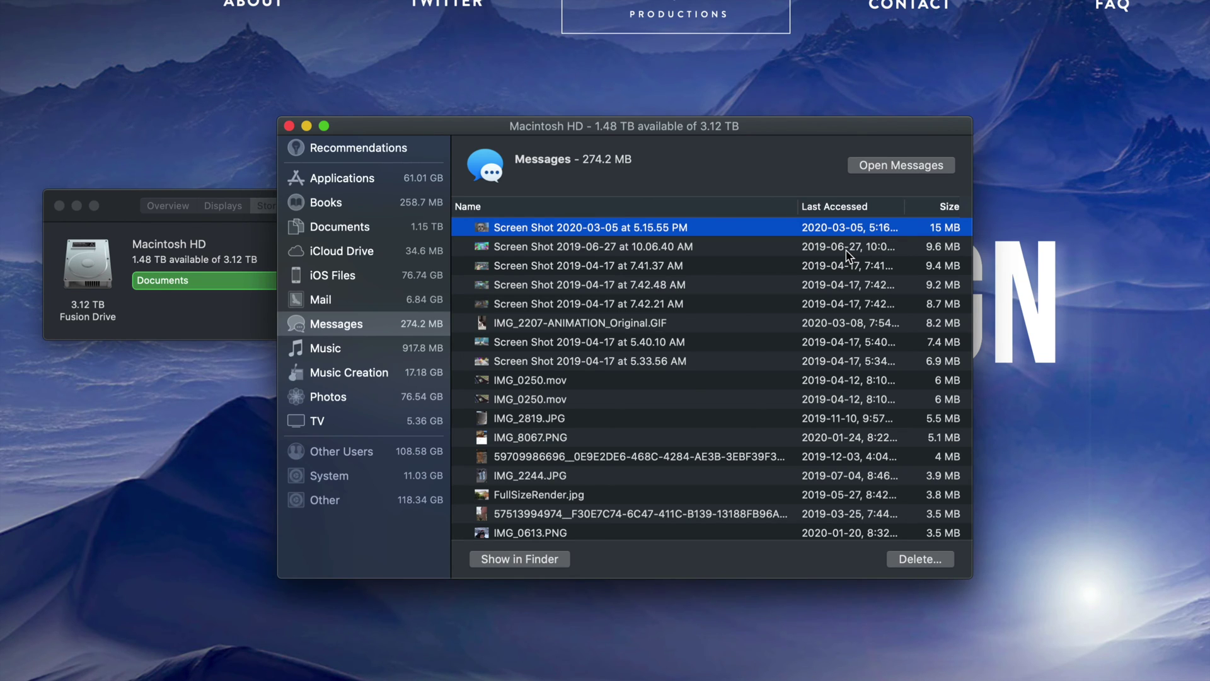
click(375, 181)
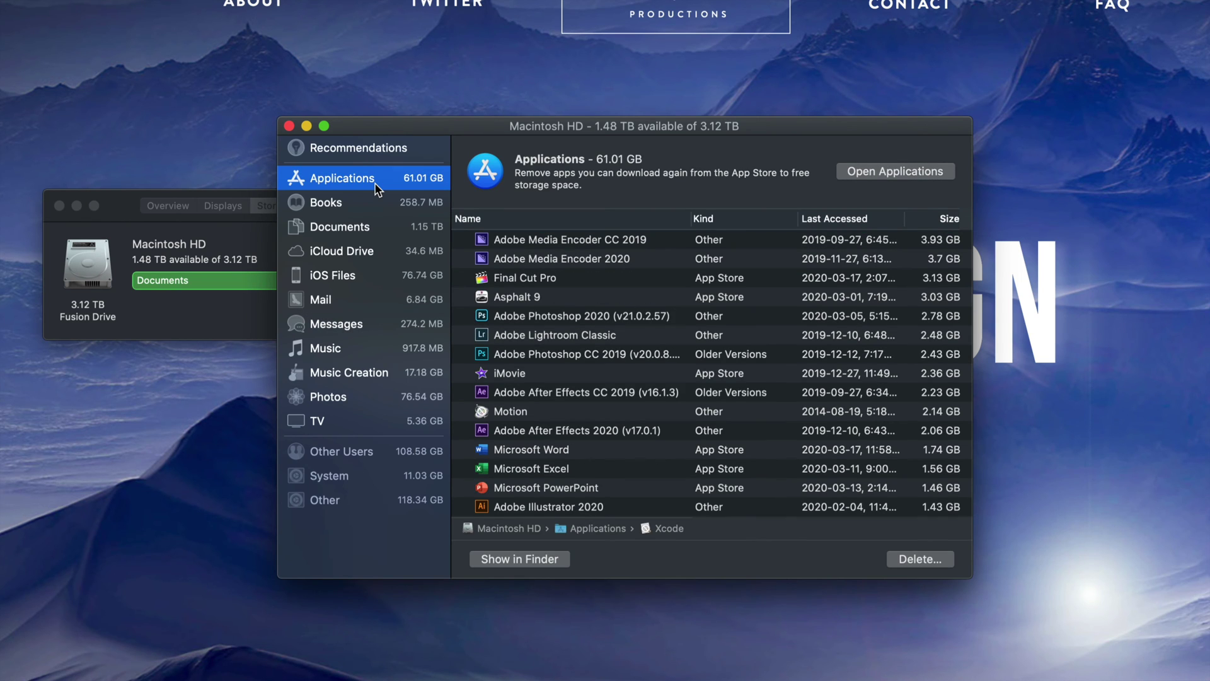